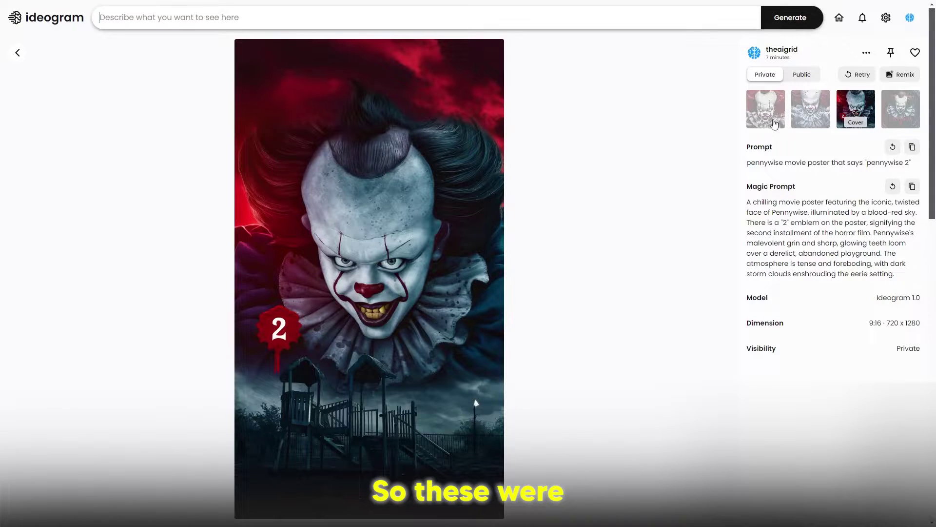
Compare the Pennywise 2 variations, end on the red poster, and expand the prompt box
left_click(771, 116)
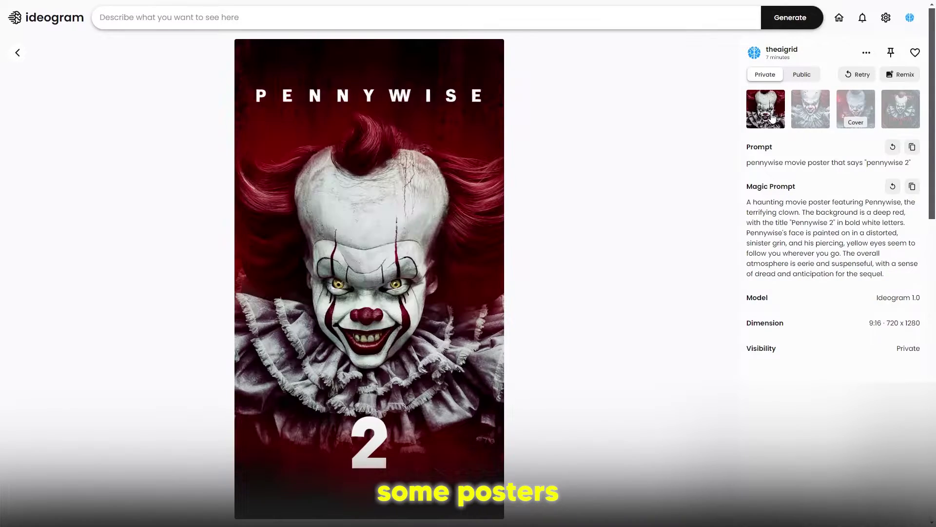
left_click(810, 114)
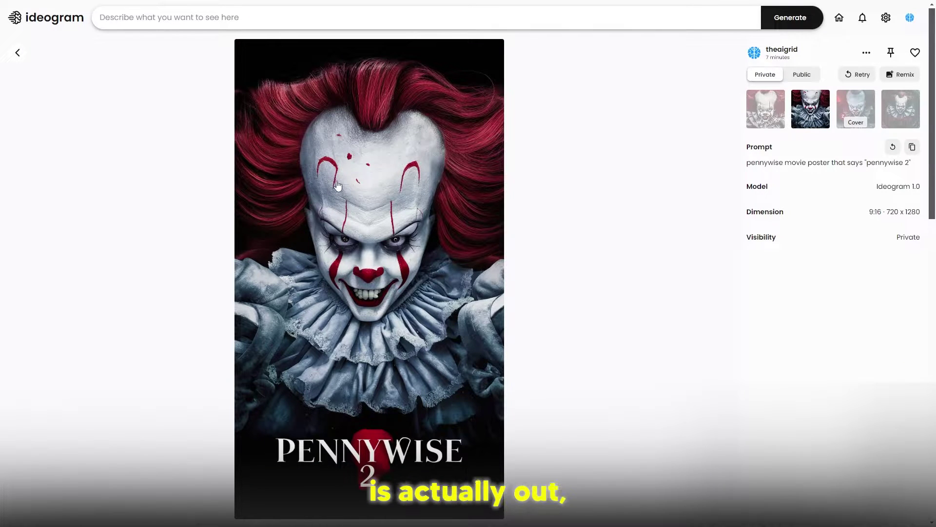
left_click(881, 102)
left_click(766, 97)
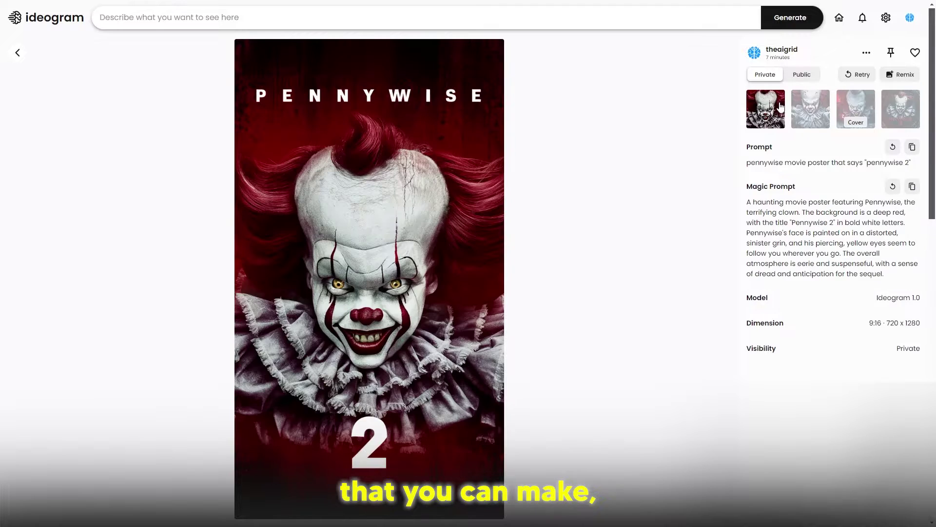
left_click(160, 17)
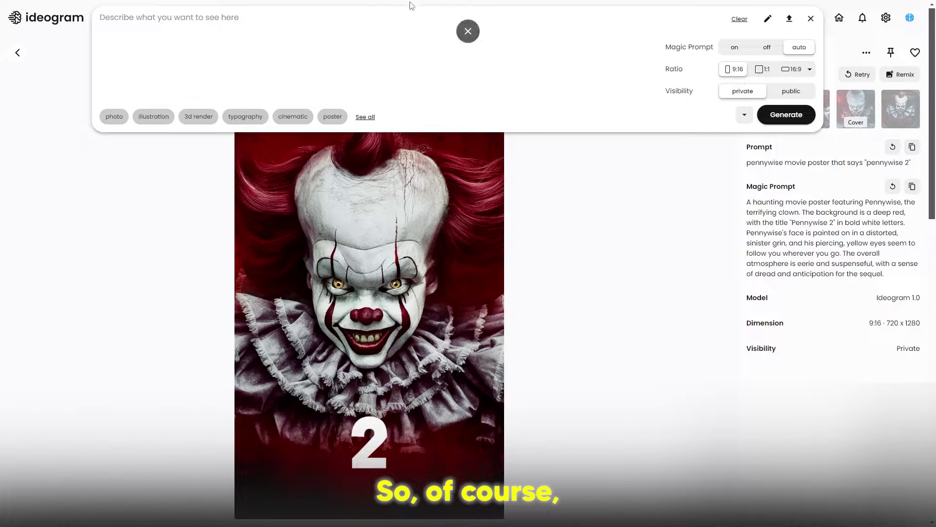
Enter the prompt A Sonic Movie Poster "Green Hill Zone"
type("A ")
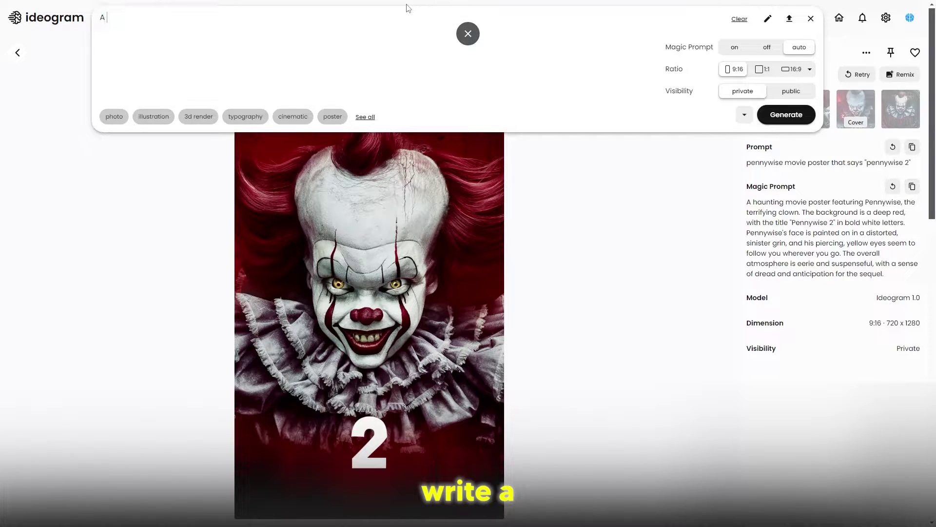
type("Sonic Movie P")
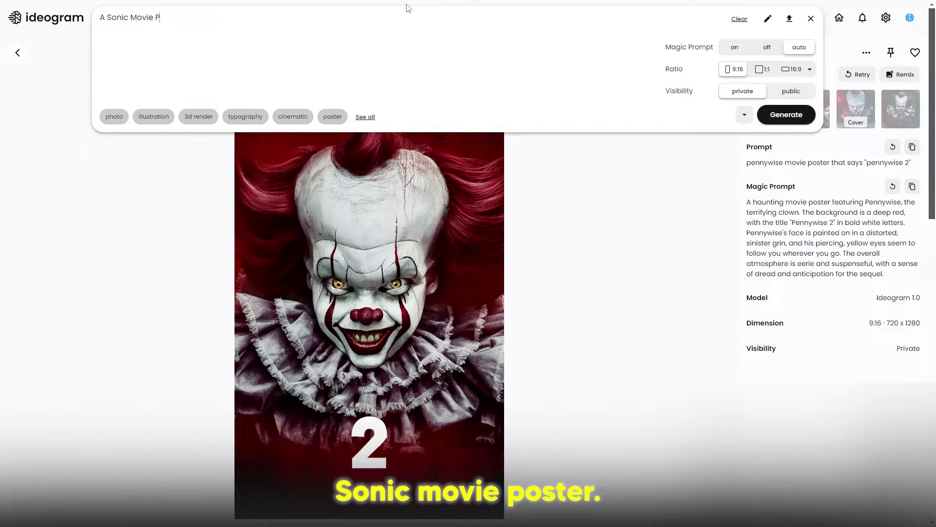
type("oster \"Green Hi")
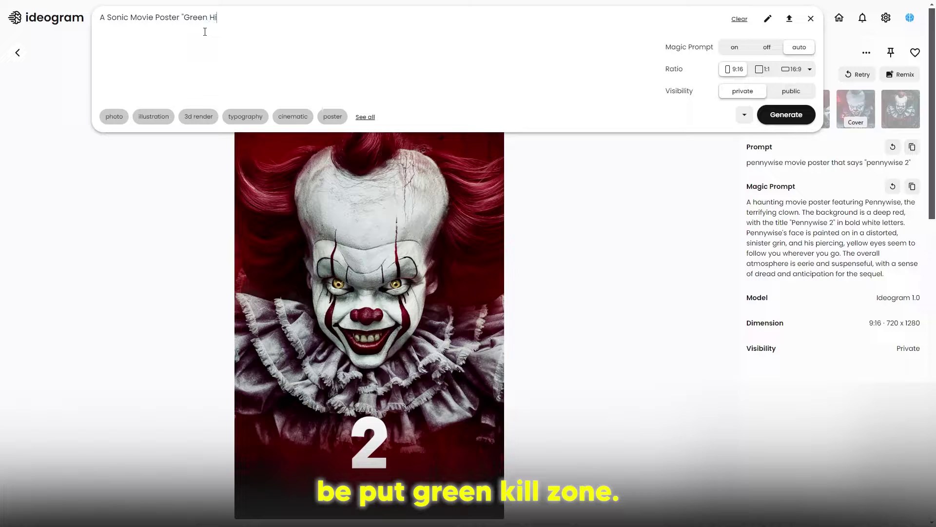
type("Zone")
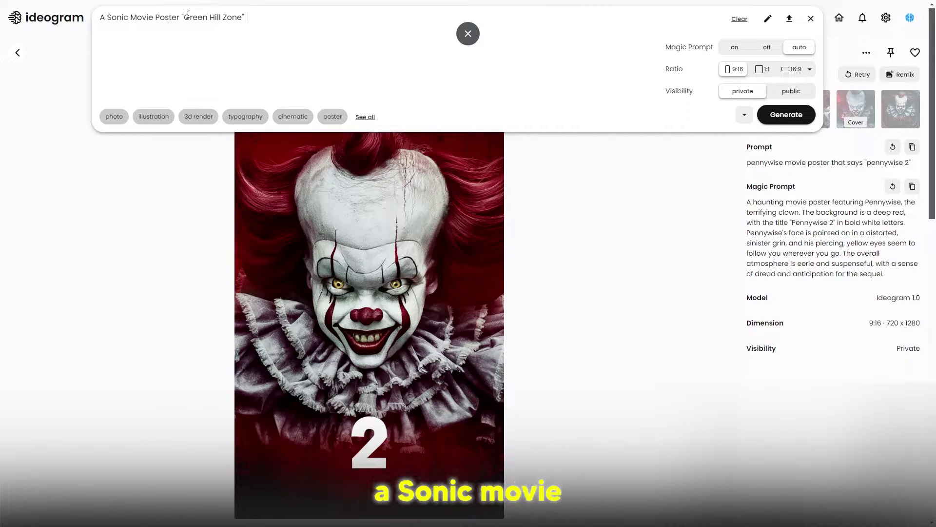
left_click_drag(176, 17, 246, 17)
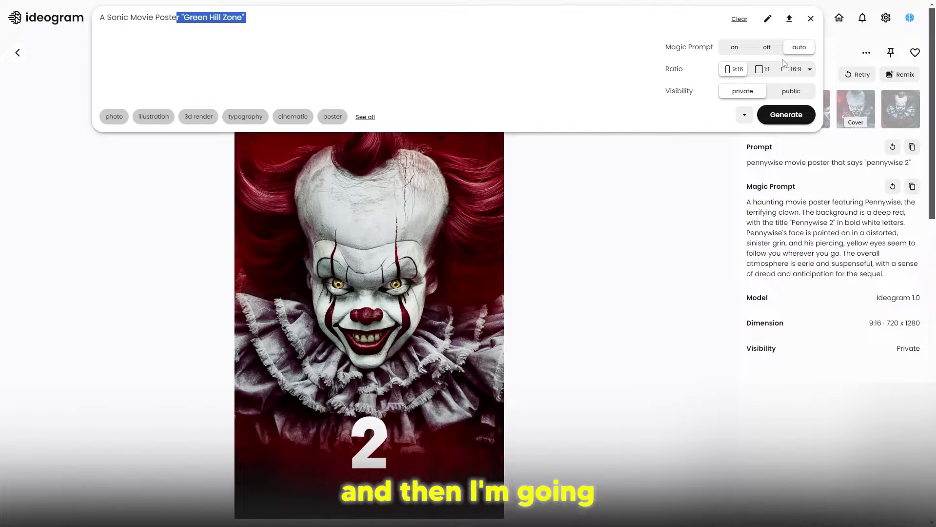
Try the 1:1 and 16:9 ratios, keep 9:16, and generate the Sonic posters
left_click(756, 73)
left_click(792, 70)
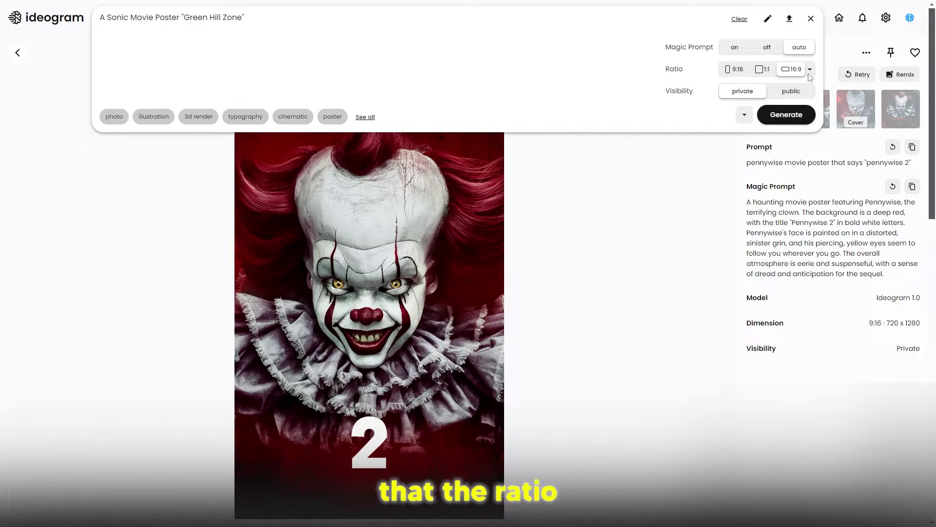
left_click(809, 69)
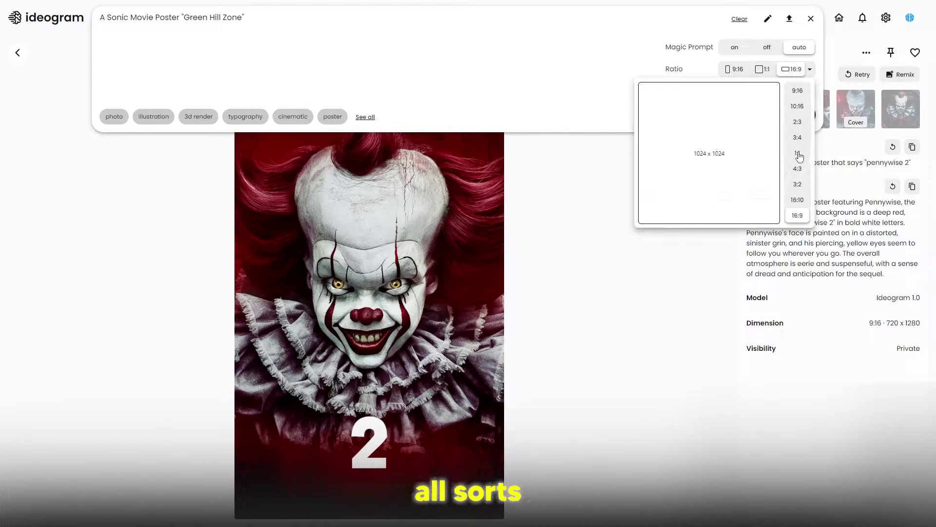
left_click(737, 73)
left_click(737, 73)
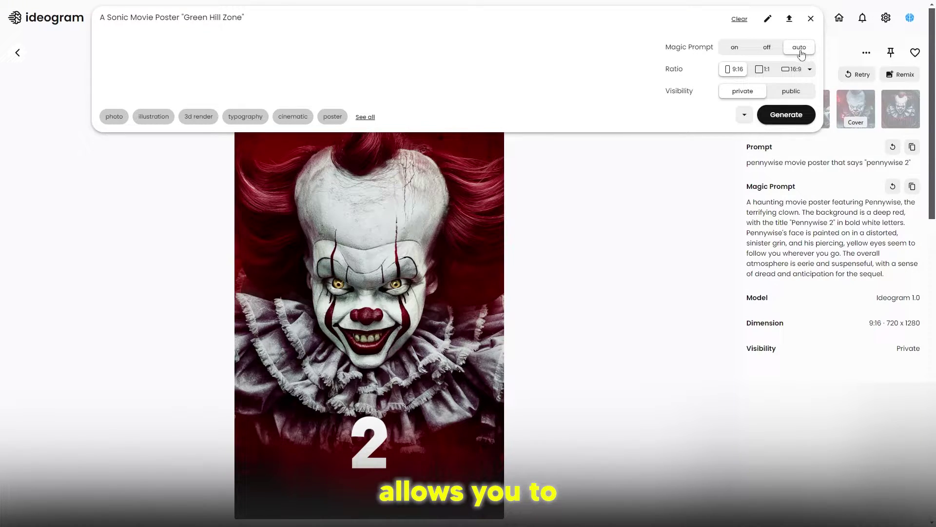
left_click(786, 117)
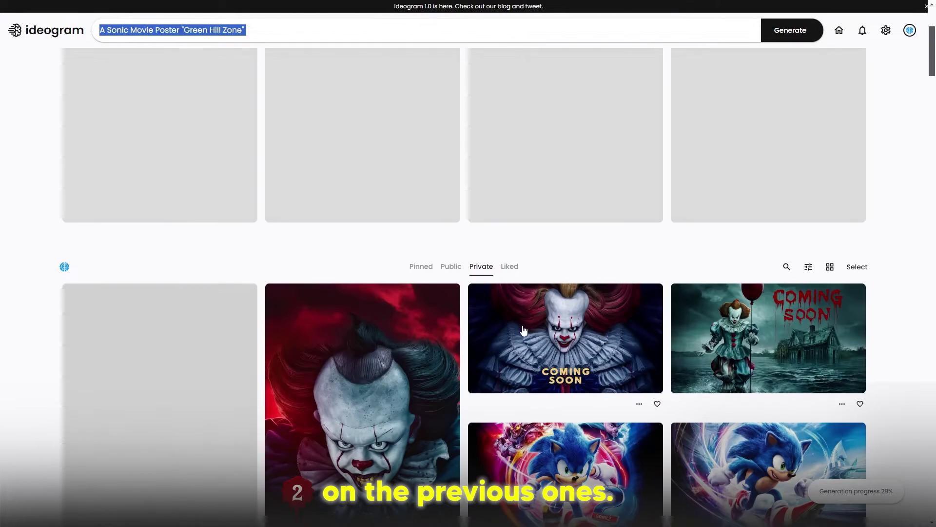
Scroll the page while the four Sonic Green Hill Zone posters finish generating
scroll(411, 337, "down", 2)
scroll(370, 313, "up", 1)
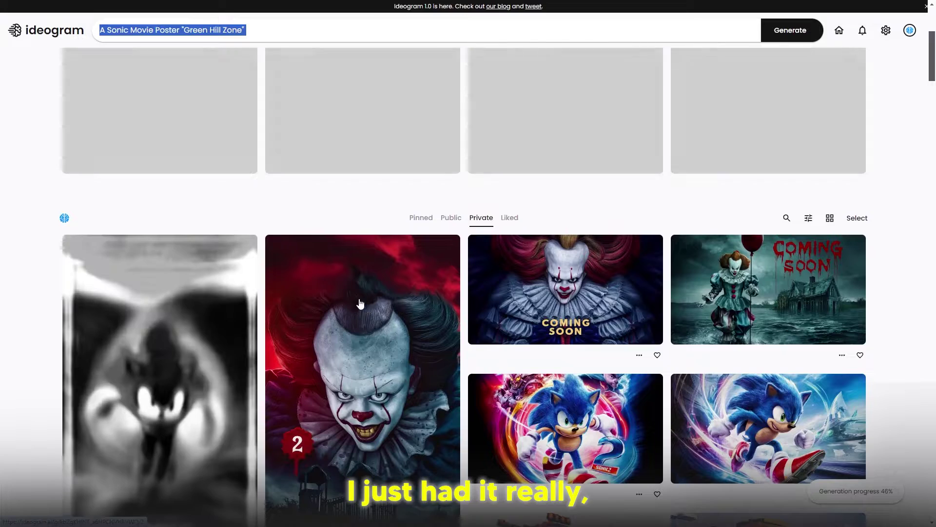
scroll(351, 280, "up", 5)
scroll(331, 253, "down", 10)
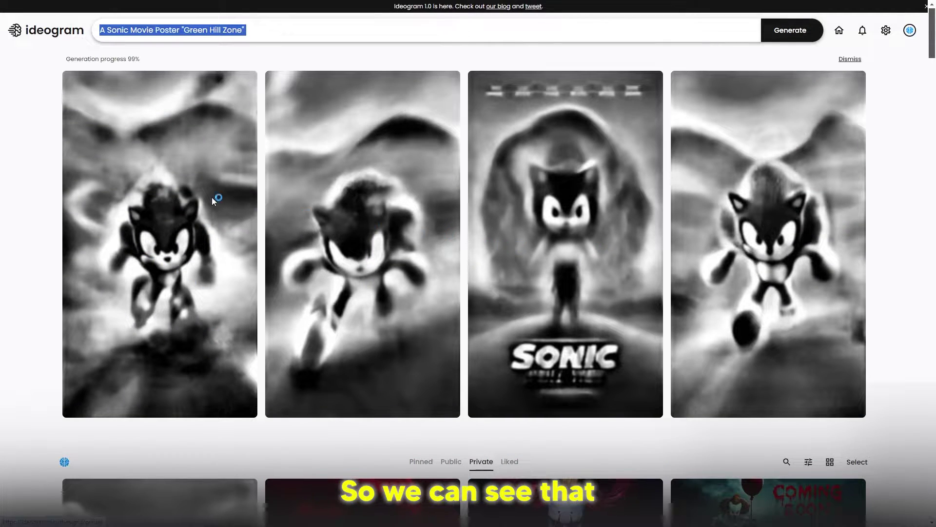
scroll(194, 195, "down", 4)
scroll(165, 271, "up", 3)
scroll(147, 292, "down", 4)
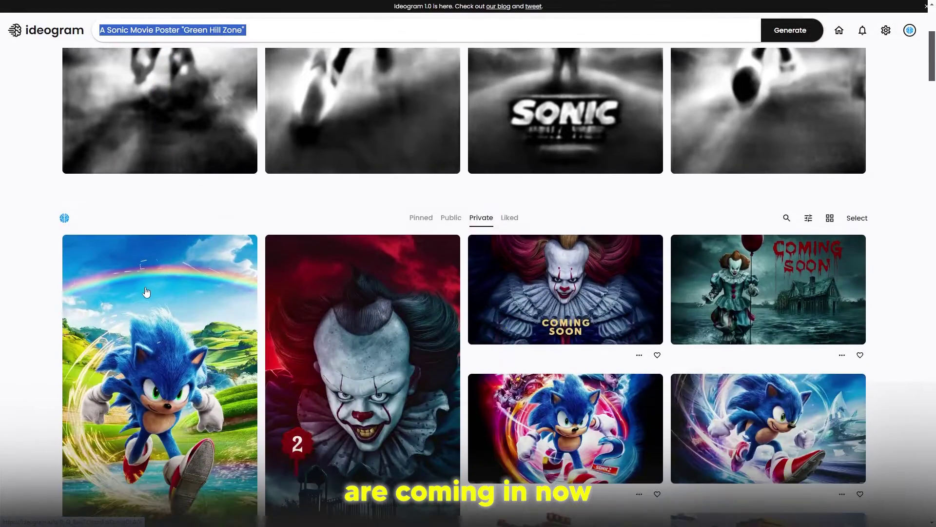
scroll(147, 292, "down", 3)
scroll(147, 292, "up", 2)
Open the rainbow Sonic poster and view all four variations, then return to the gallery
left_click(146, 292)
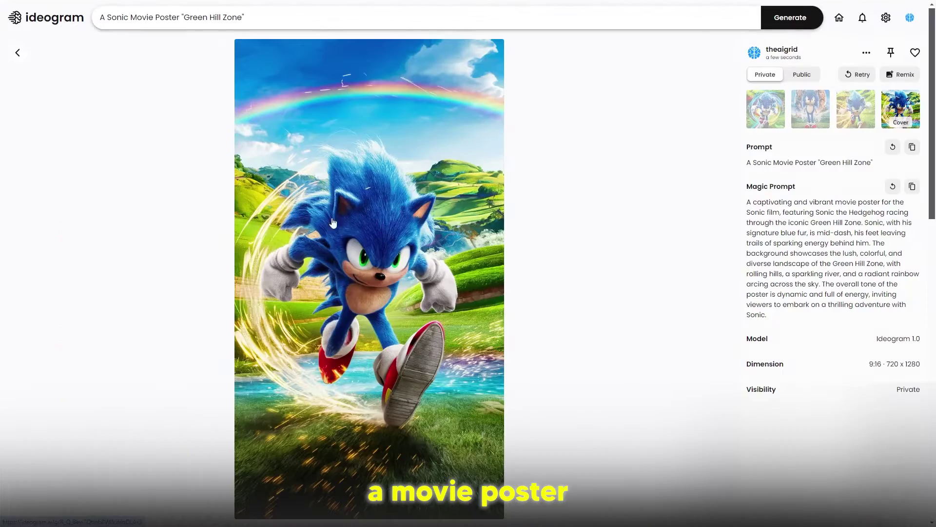
left_click(809, 108)
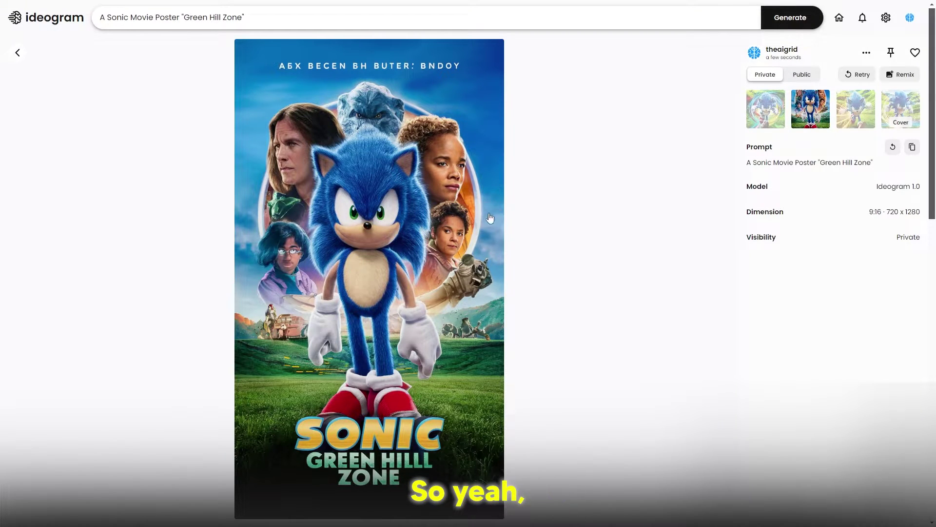
left_click(783, 121)
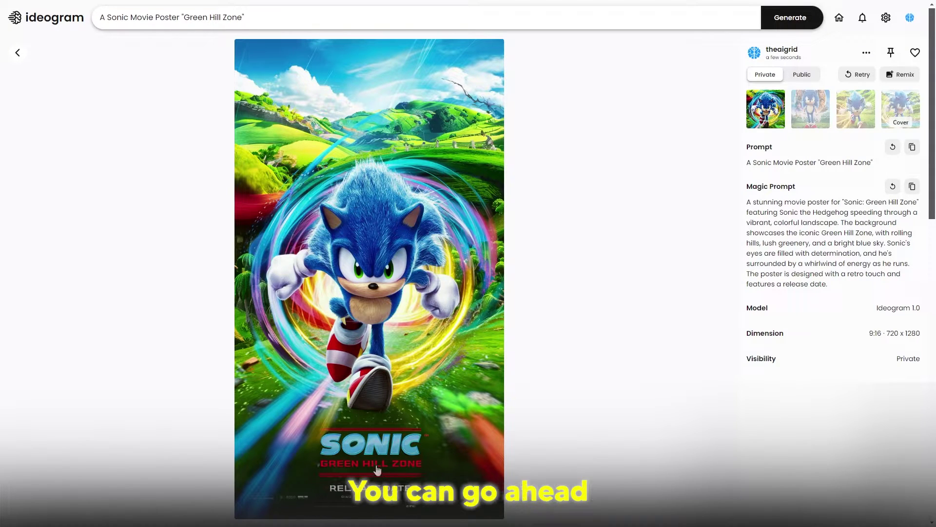
left_click(855, 109)
left_click(890, 108)
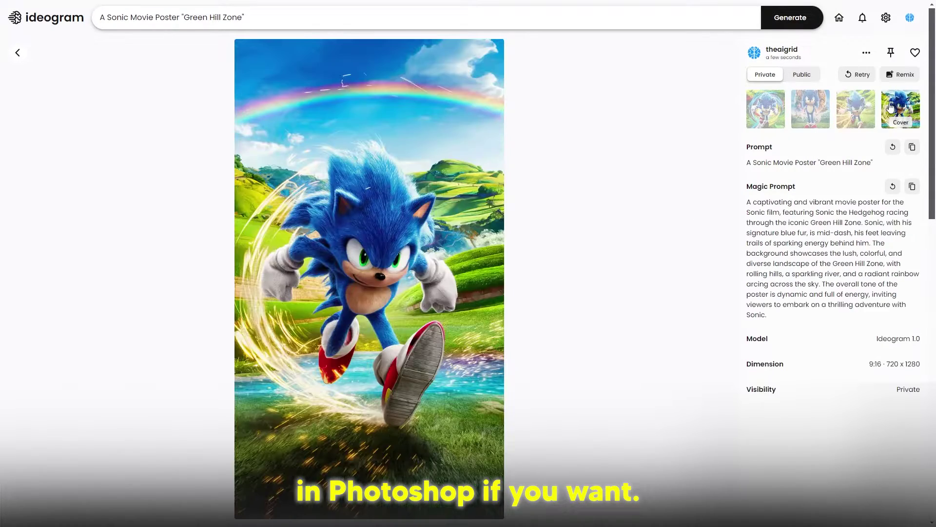
left_click(18, 52)
Inspect the running Sonic poster and the fourth poster's variations, then return to the gallery
scroll(516, 146, "up", 7)
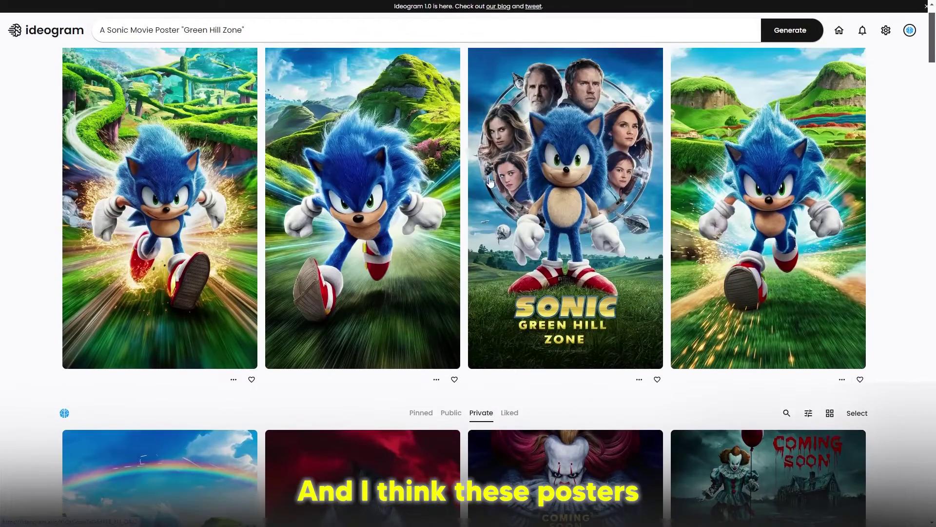
left_click(792, 170)
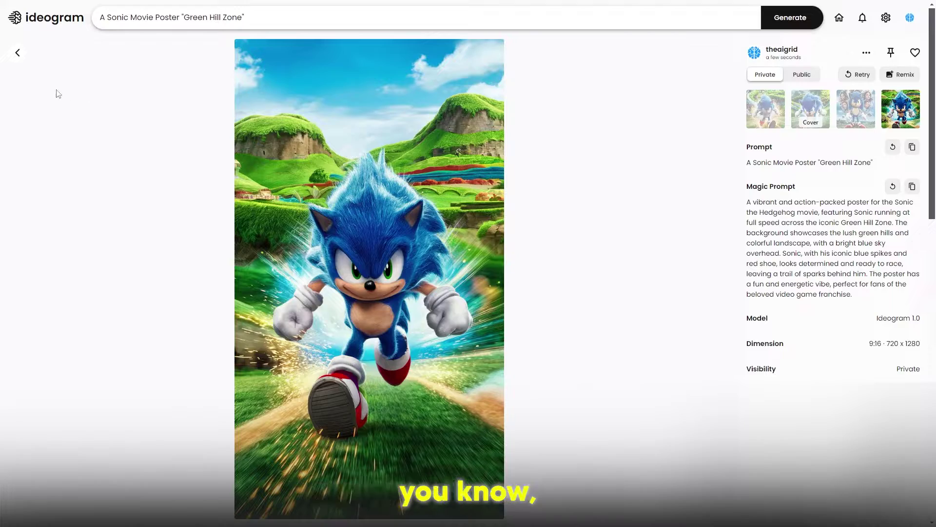
left_click(20, 53)
left_click(819, 99)
left_click(819, 99)
left_click(861, 105)
left_click(899, 105)
left_click(18, 55)
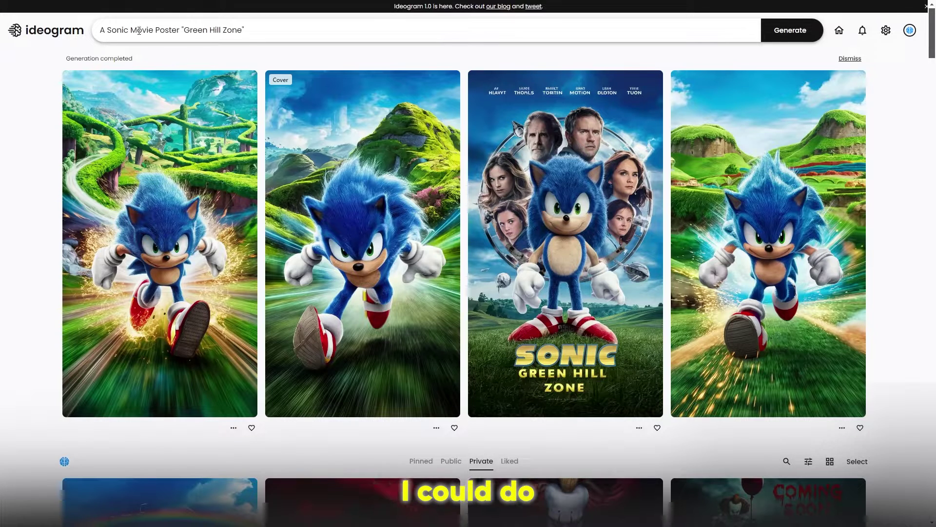
Change the prompt to A Minecraft Movie Poster "Alex and steve" and generate
left_click_drag(109, 29, 108, 30)
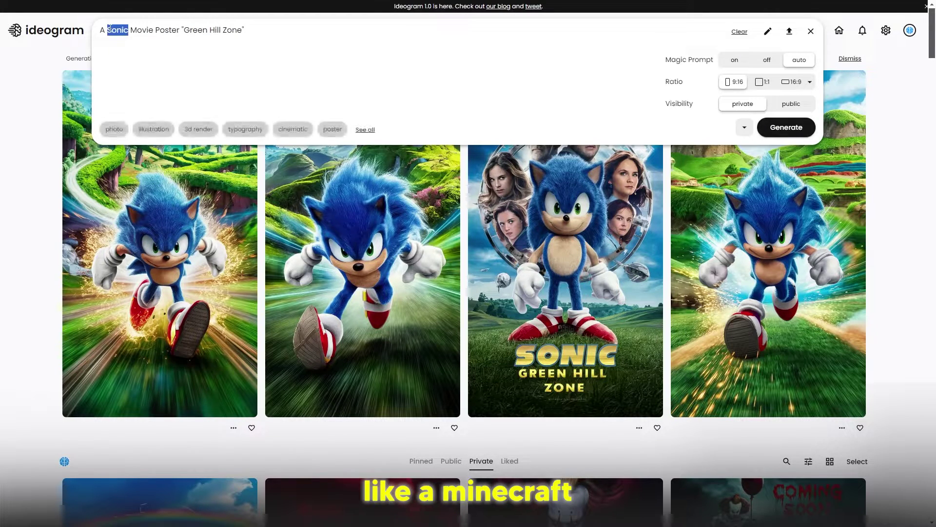
type("Minecraft")
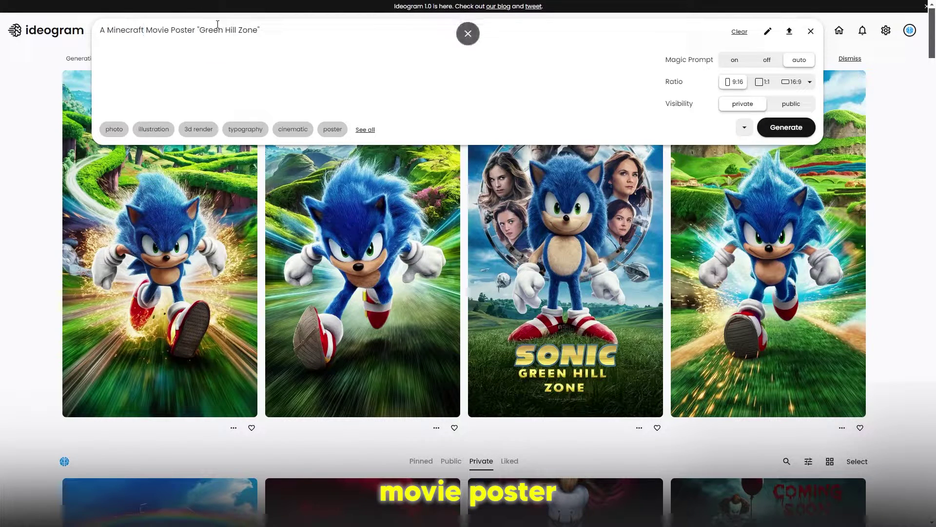
left_click_drag(200, 30, 257, 30)
type("Alexa")
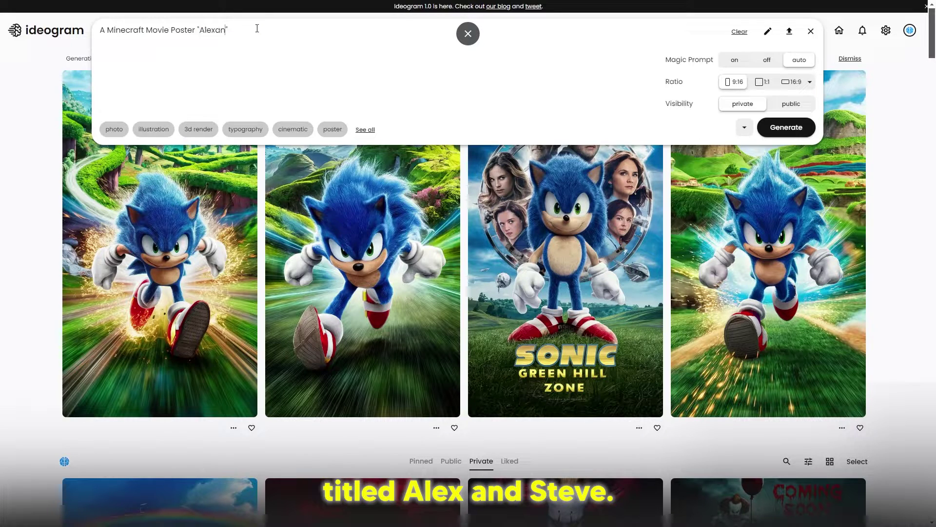
type("snd st")
key("BackSpace")
key("BackSpace")
key("BackSpace")
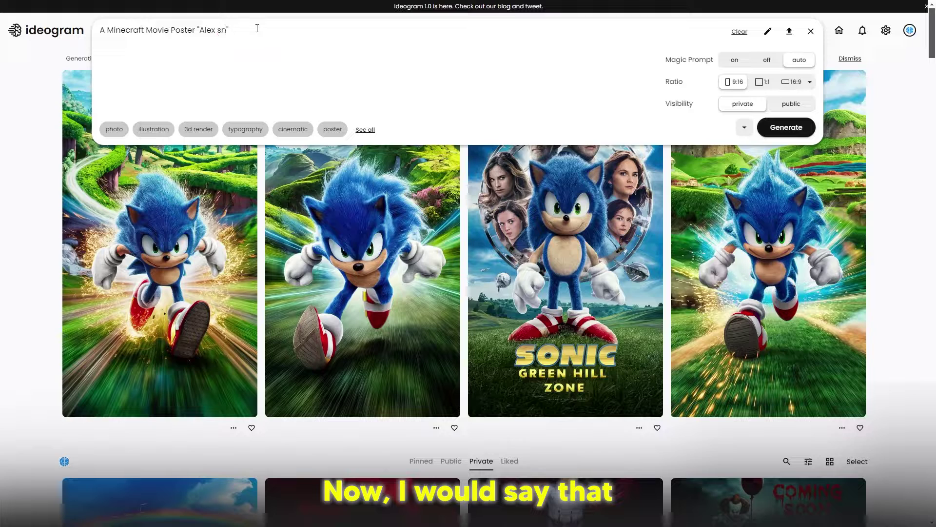
key("BackSpace")
key("BackSpace")
type("and steve")
key("Return")
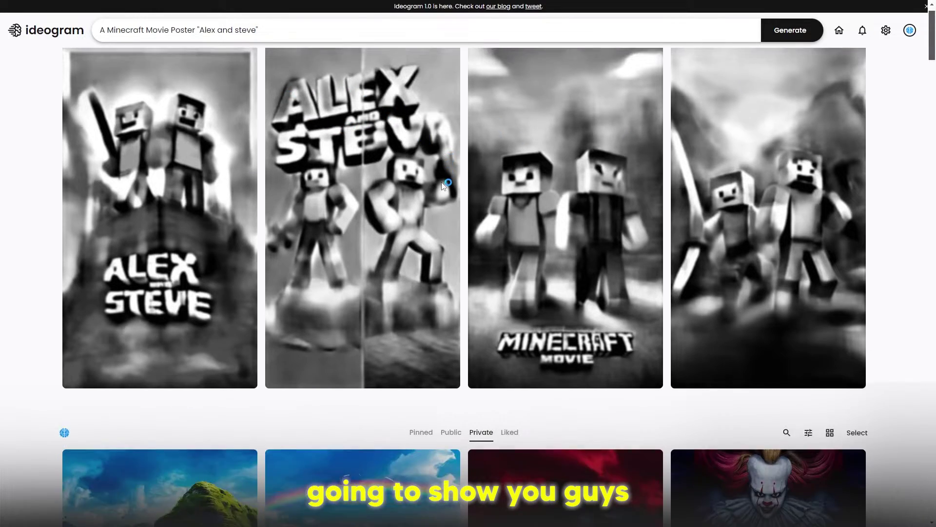
Open the running Sonic poster and select its prompt and magic prompt text
scroll(438, 148, "down", 5)
left_click(160, 317)
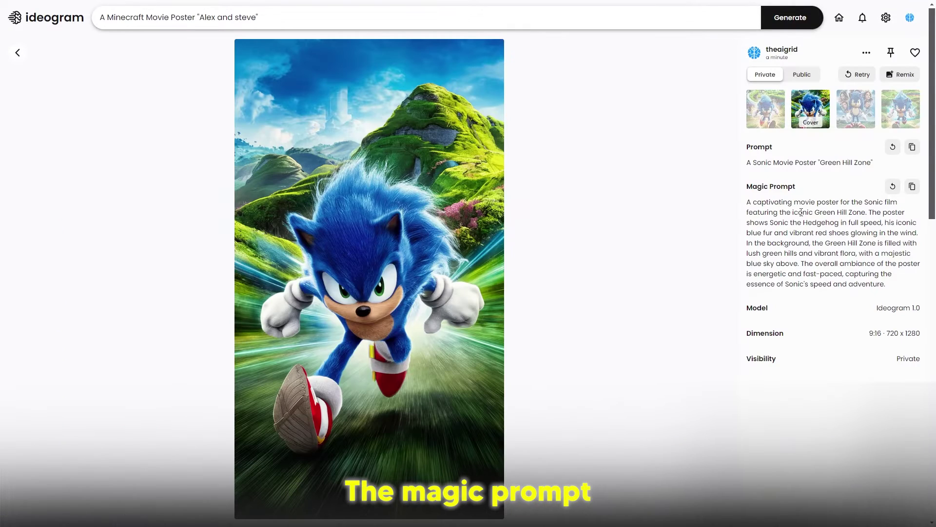
left_click_drag(747, 162, 847, 162)
left_click(755, 164)
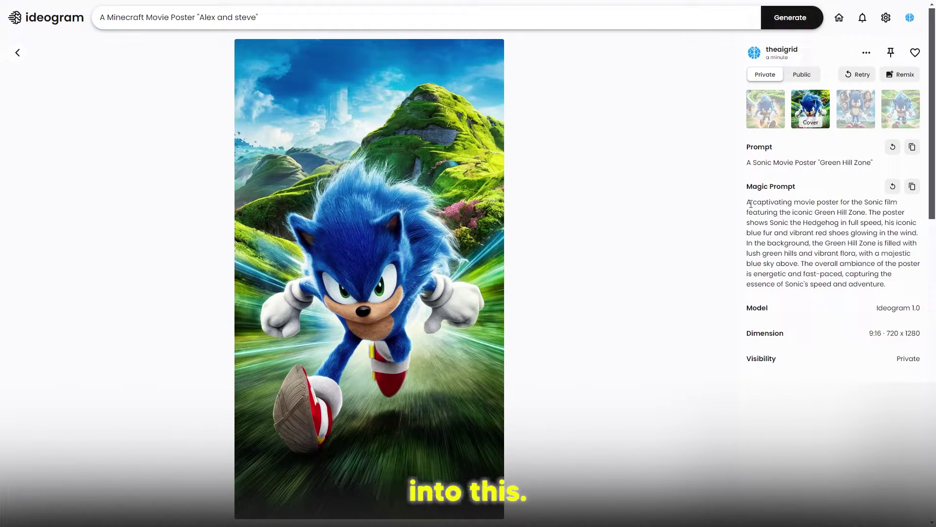
left_click_drag(751, 201, 880, 284)
left_click_drag(747, 202, 892, 287)
Browse the other Sonic variations' prompts, then return to the finished Alex and Steve posters
left_click(856, 108)
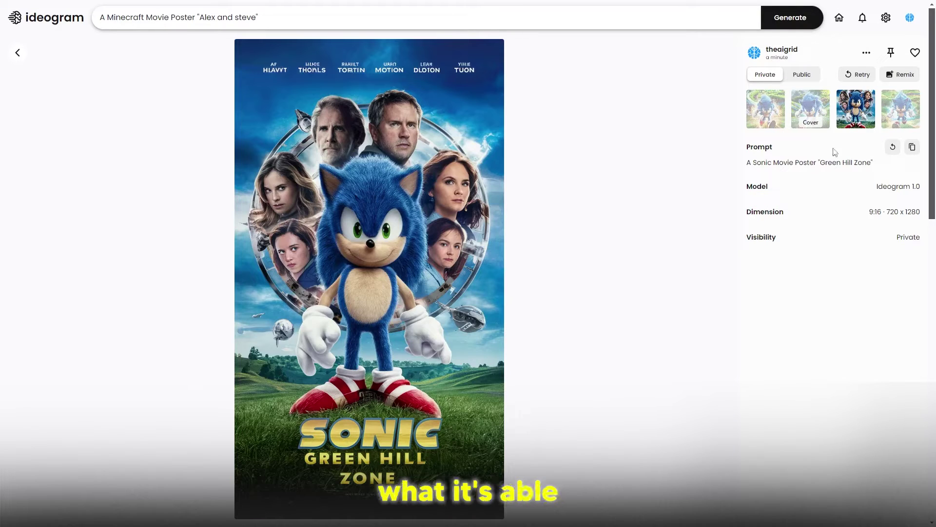
left_click_drag(760, 166, 831, 154)
left_click(897, 108)
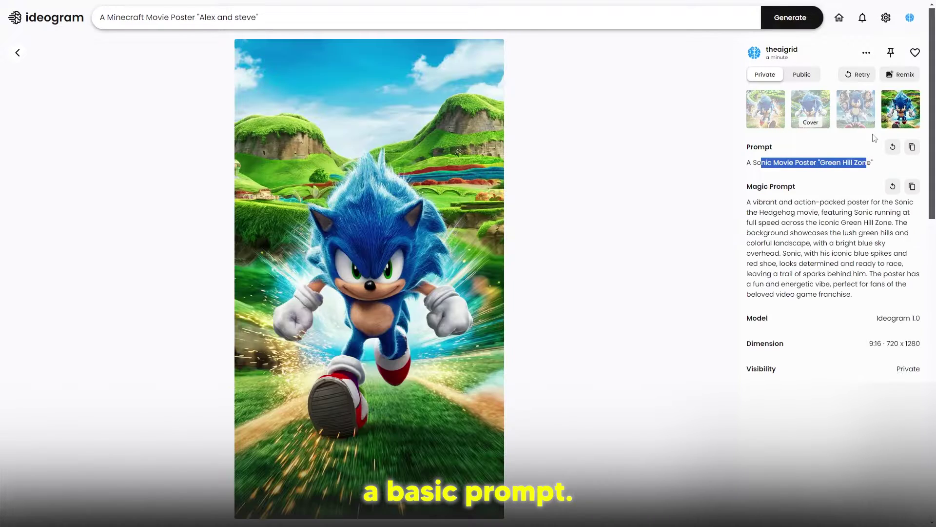
left_click(767, 117)
left_click(810, 109)
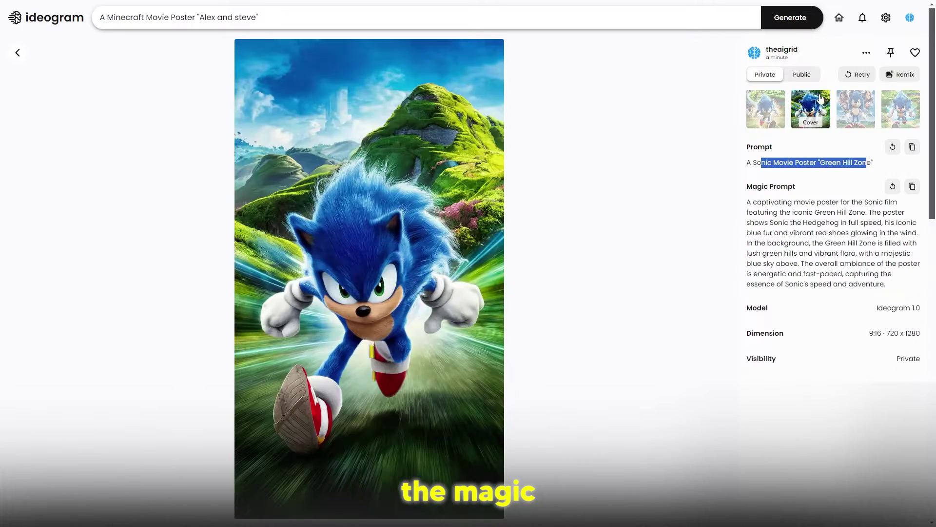
left_click(853, 107)
left_click(22, 58)
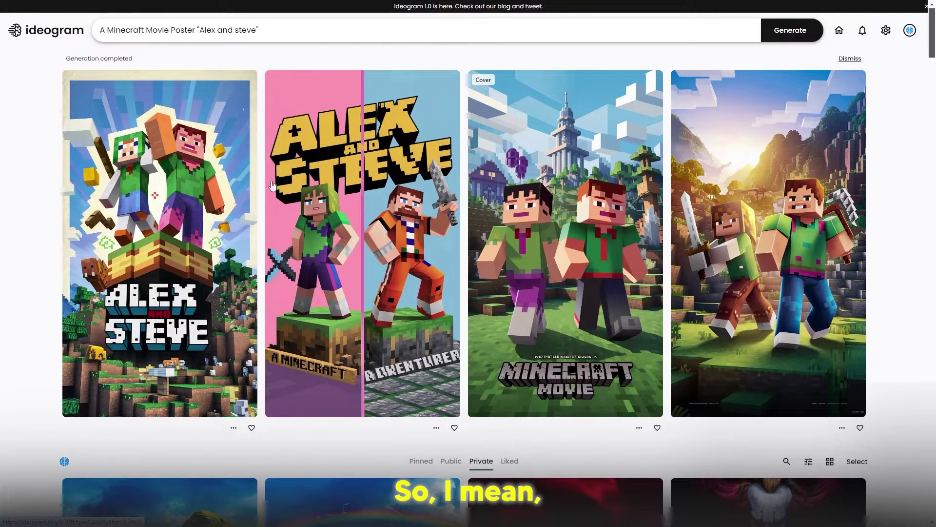
Look at the third Alex and Steve poster and return to the results
left_click(519, 208)
left_click(20, 53)
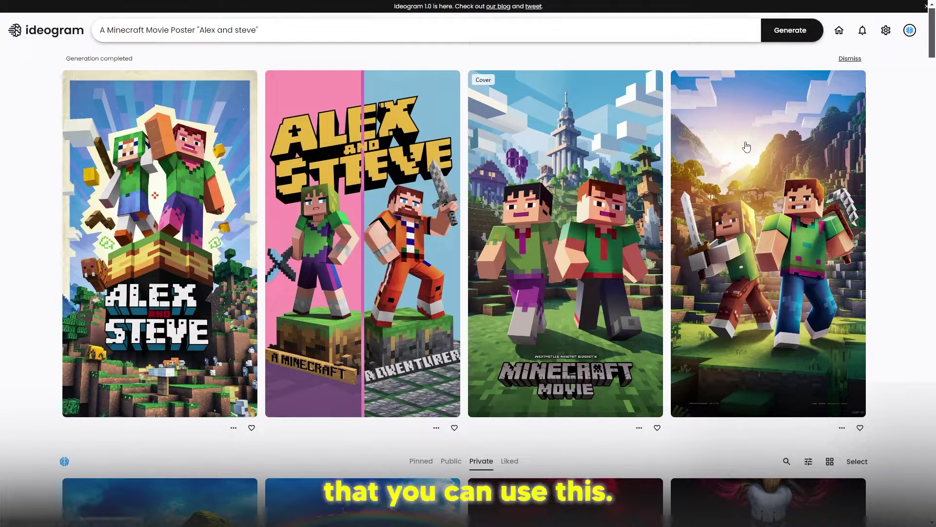
scroll(741, 157, "down", 8)
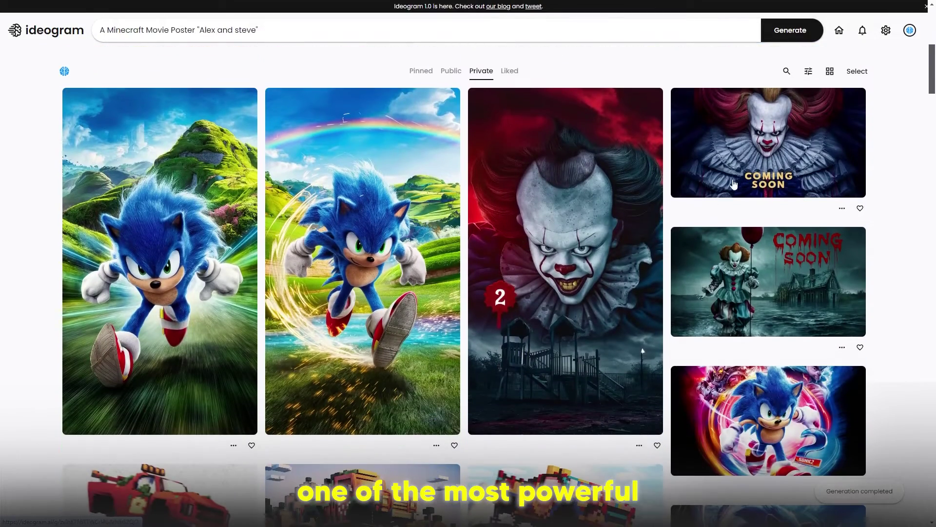
scroll(589, 177, "up", 8)
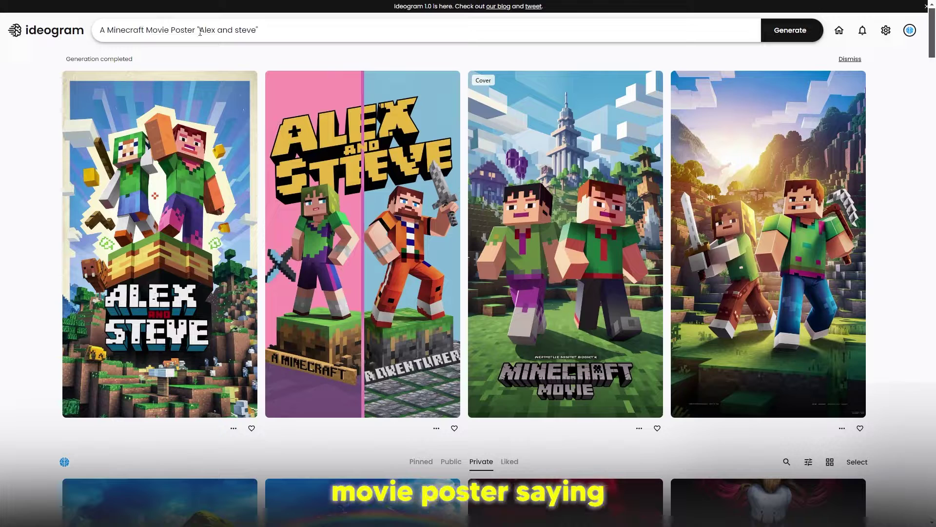
Change the title to "John wick 5", fix the extra space, and generate
left_click_drag(200, 30, 259, 30)
type("Joh")
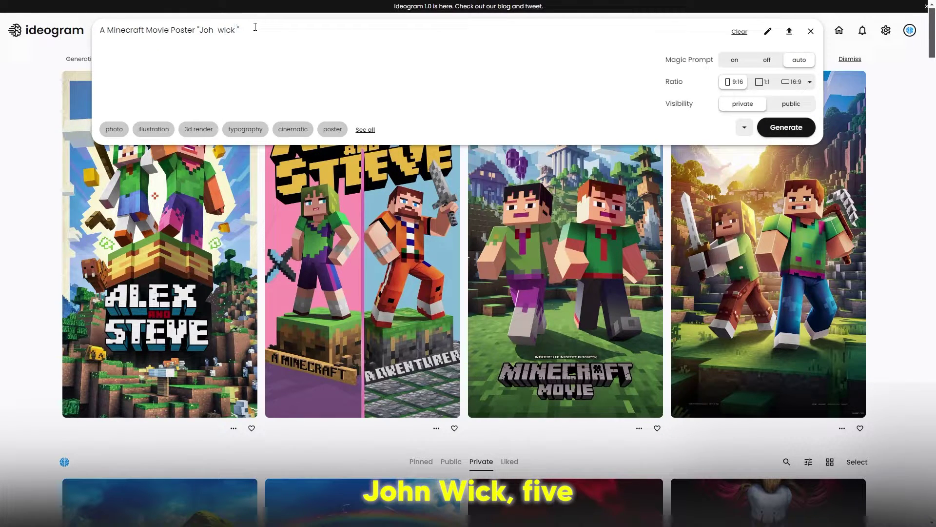
type("5")
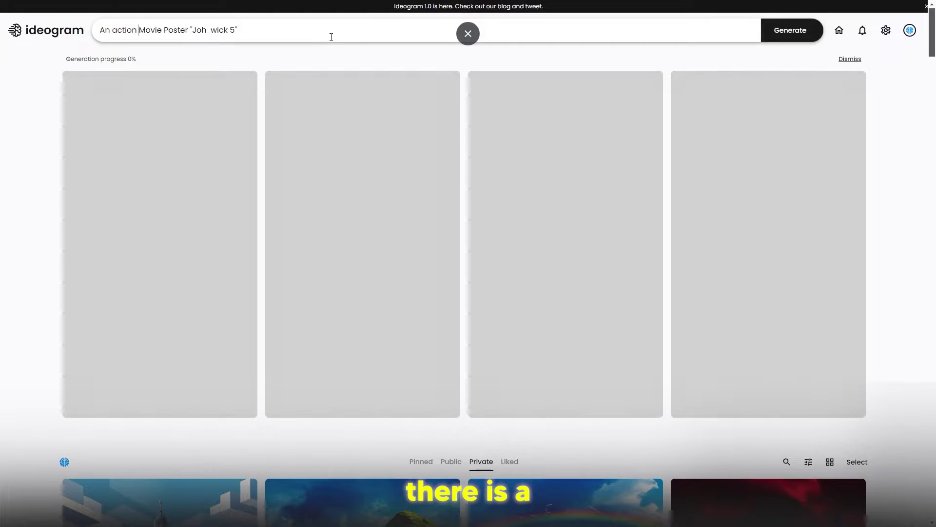
type("n")
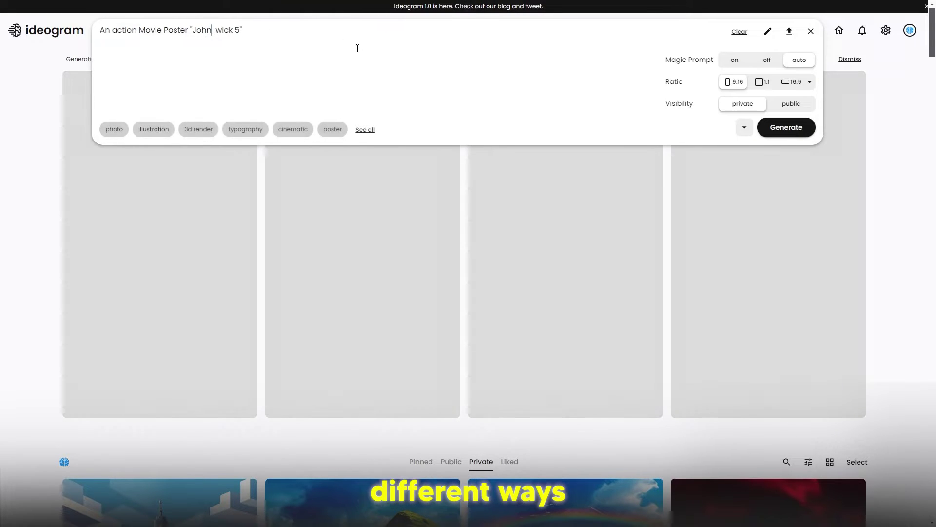
left_click(776, 127)
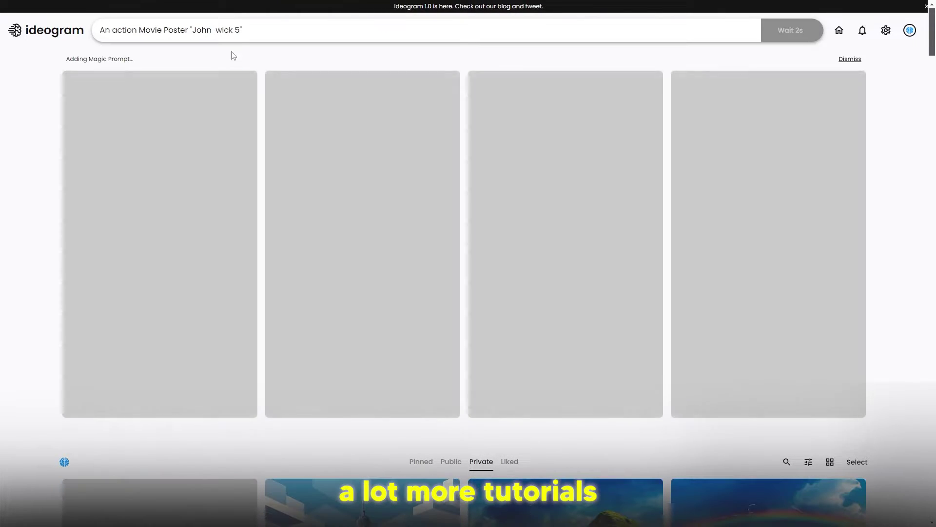
left_click(213, 29)
key("BackSpace")
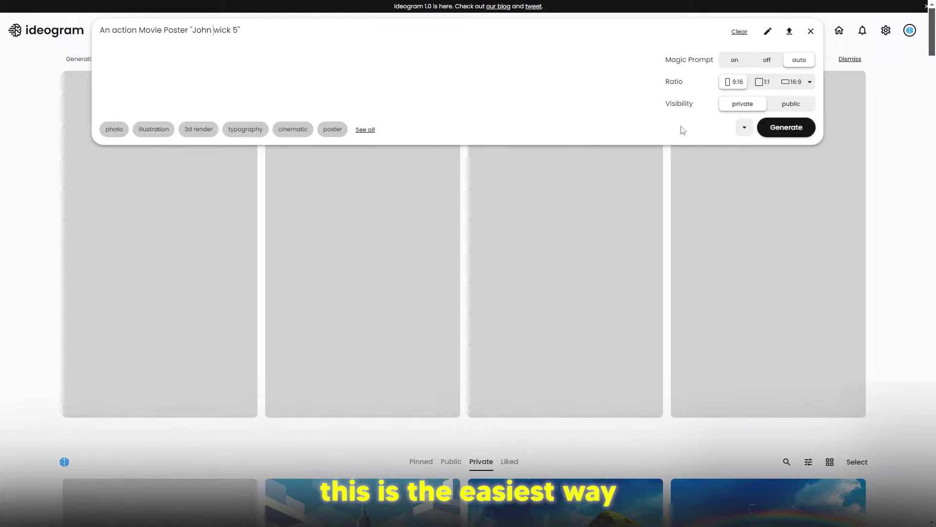
left_click(788, 129)
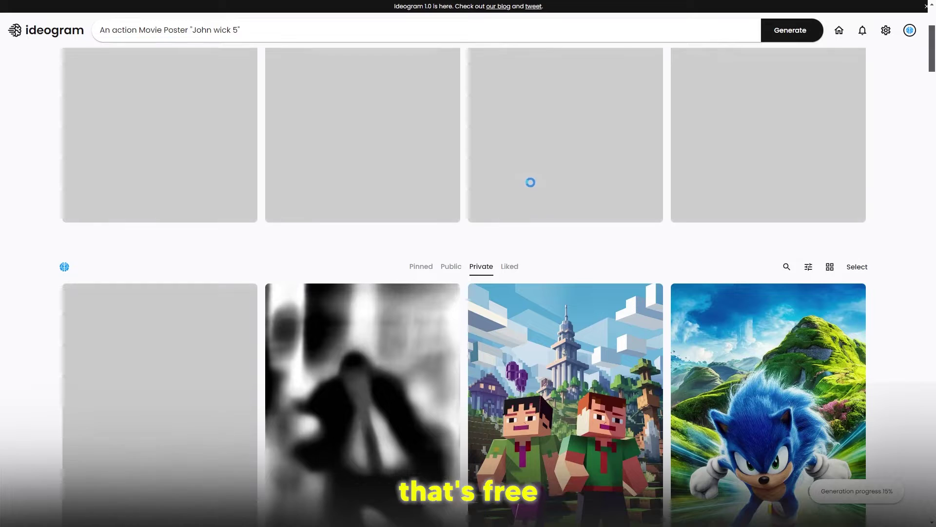
Expand and collapse the full prompt options while the John Wick posters generate
scroll(529, 183, "up", 4)
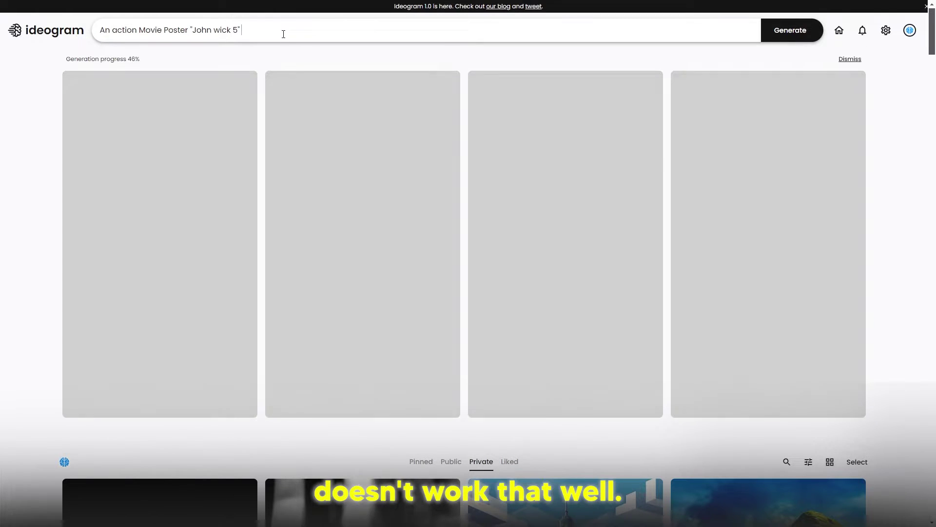
left_click(282, 31)
left_click(43, 132)
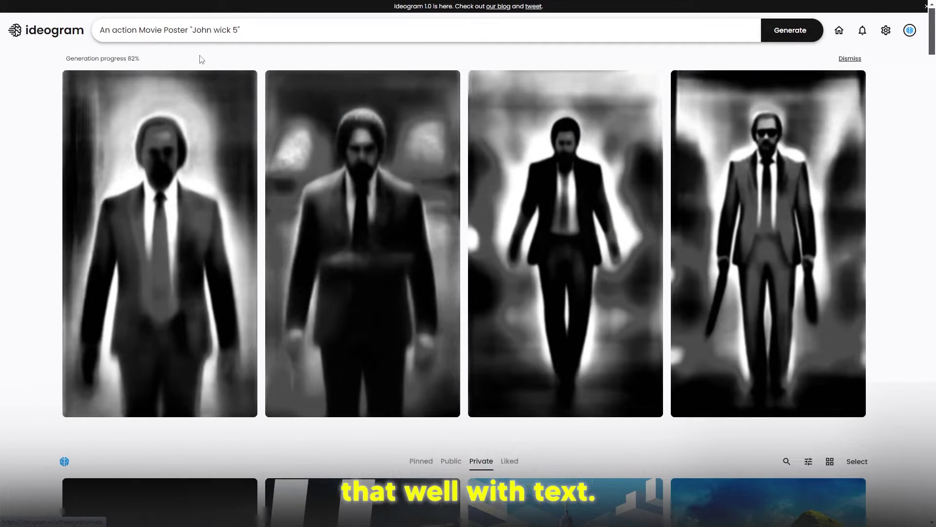
left_click(252, 29)
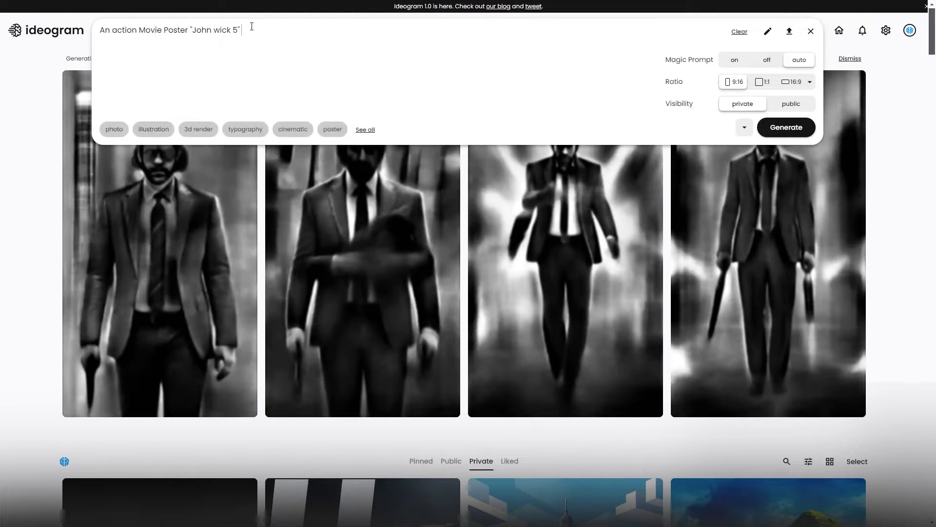
left_click(5, 161)
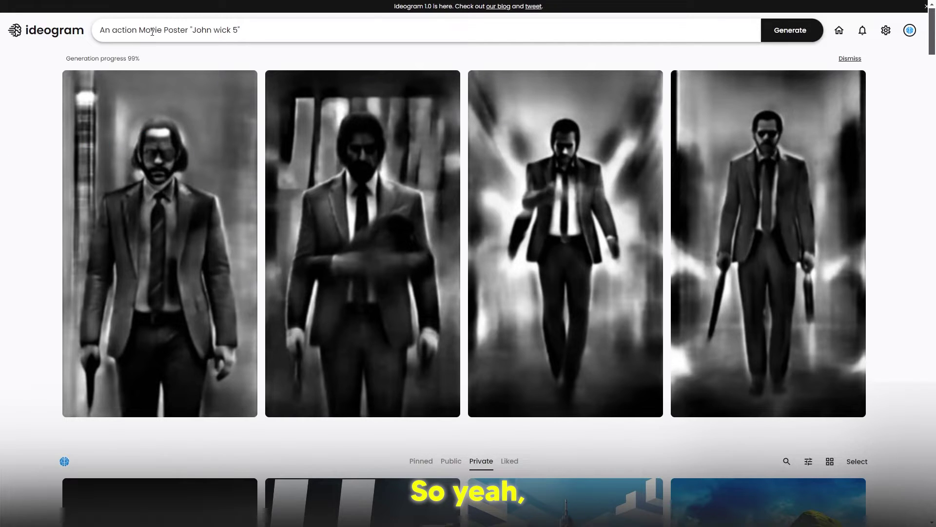
Open the leaping John Wick poster and view its four variants
scroll(336, 195, "down", 7)
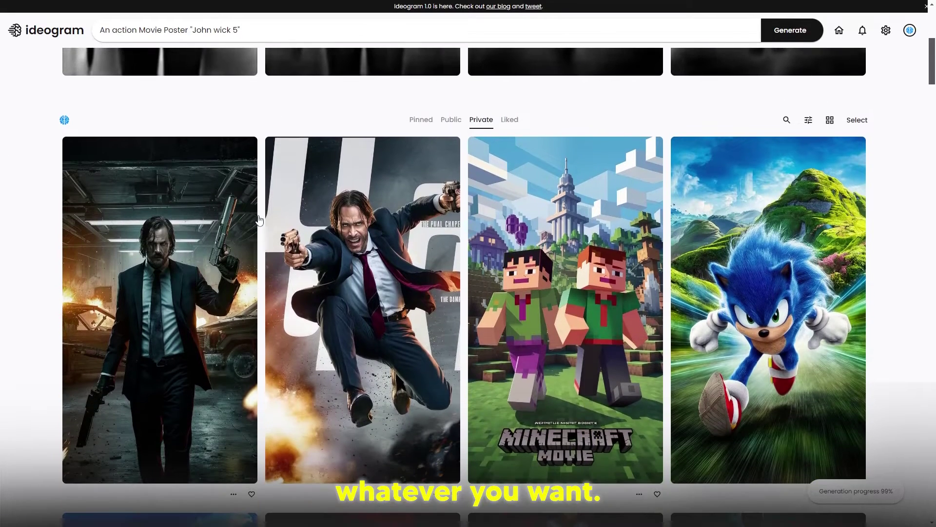
left_click(295, 202)
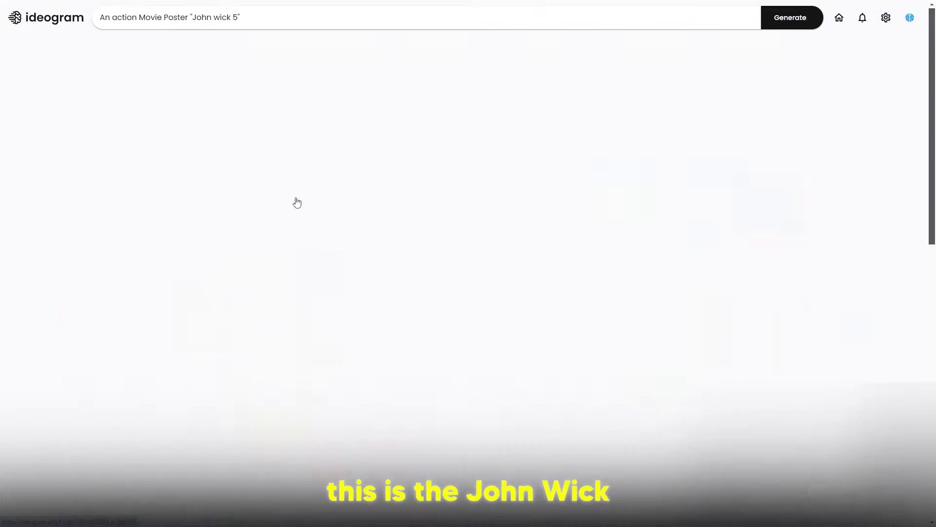
left_click(809, 104)
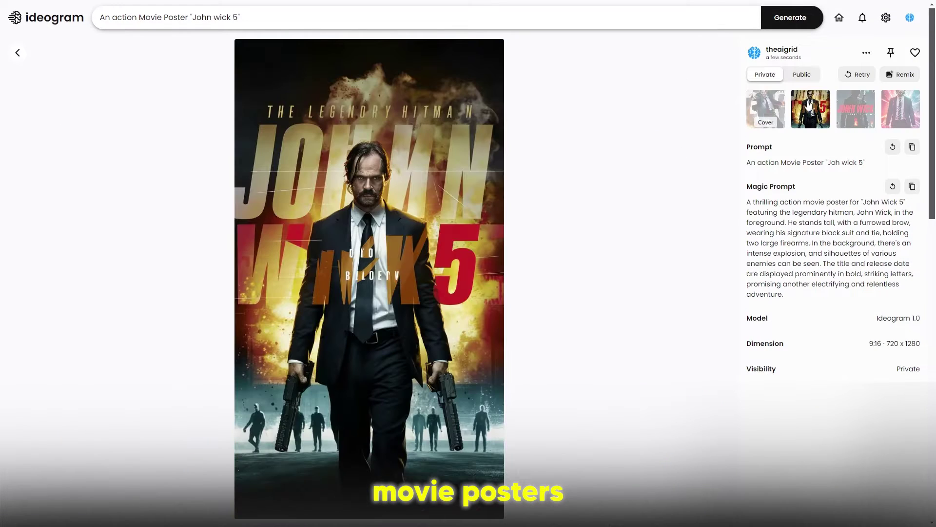
left_click(856, 108)
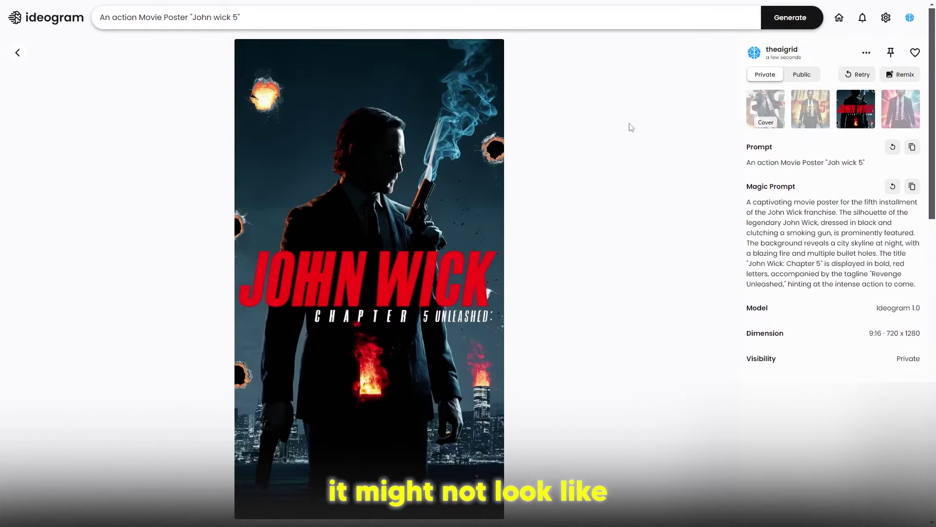
left_click(901, 111)
left_click(17, 51)
Open the red-lettered John Wick poster and cycle through its variants
scroll(331, 156, "up", 4)
scroll(331, 156, "up", 3)
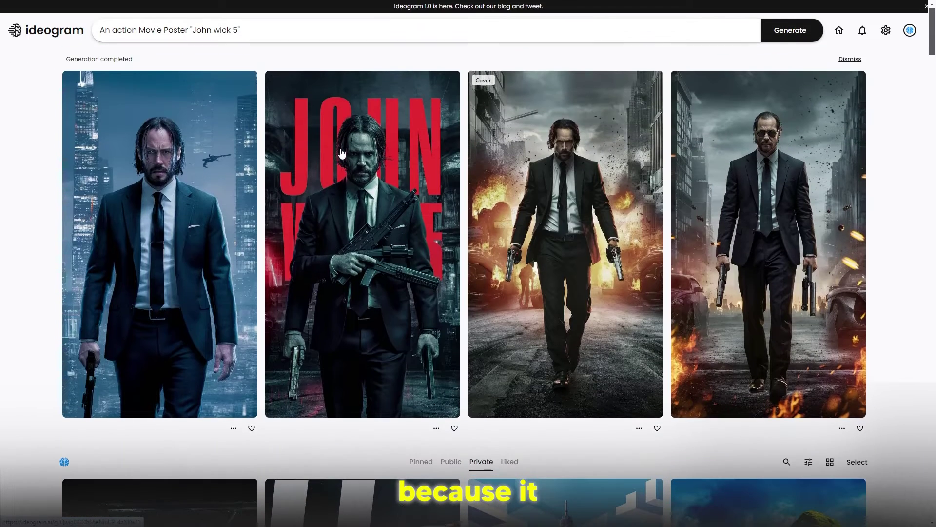
left_click(363, 183)
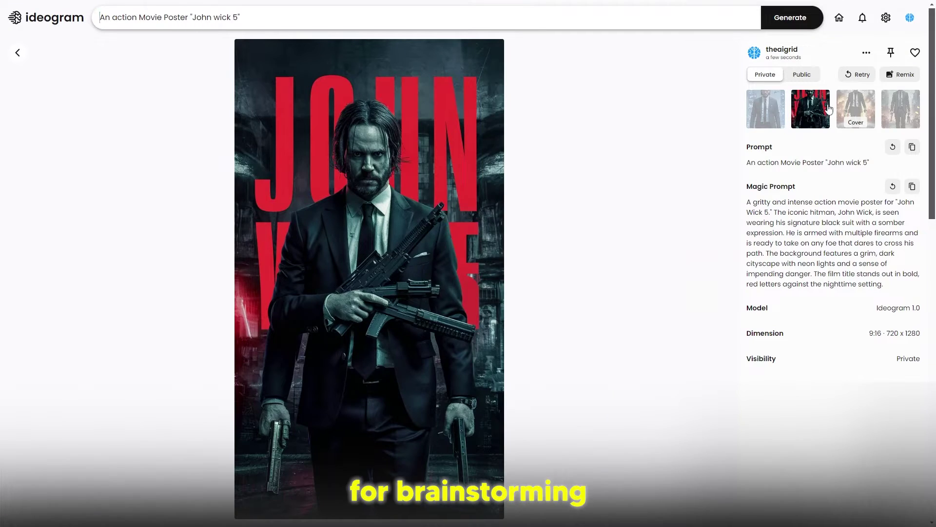
left_click(851, 112)
left_click(899, 111)
left_click(775, 112)
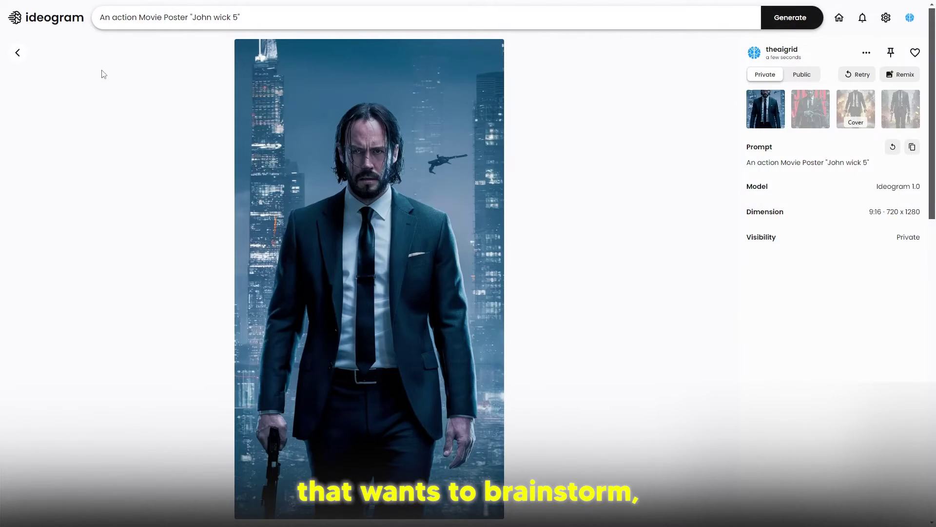
left_click(16, 54)
Reopen the leaping poster and select the dark Chapter 5 Unleashed variant
scroll(344, 232, "down", 6)
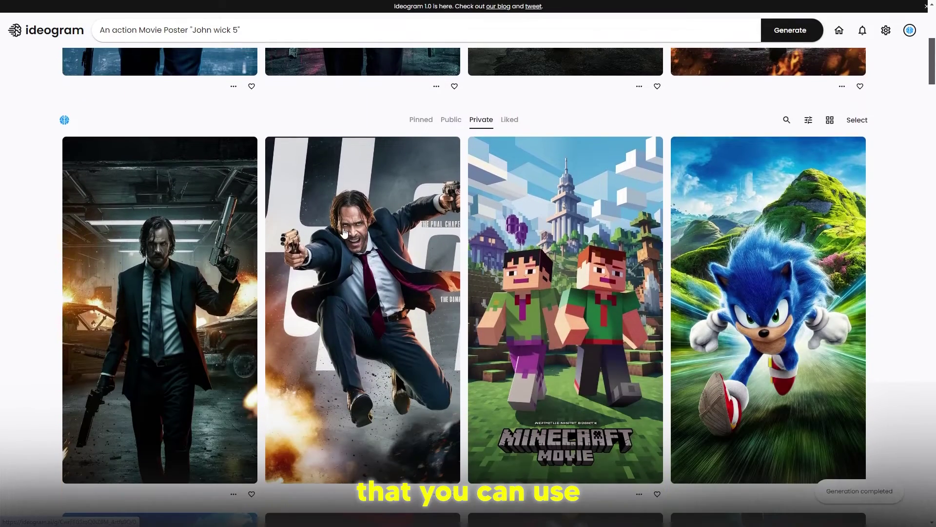
left_click(344, 233)
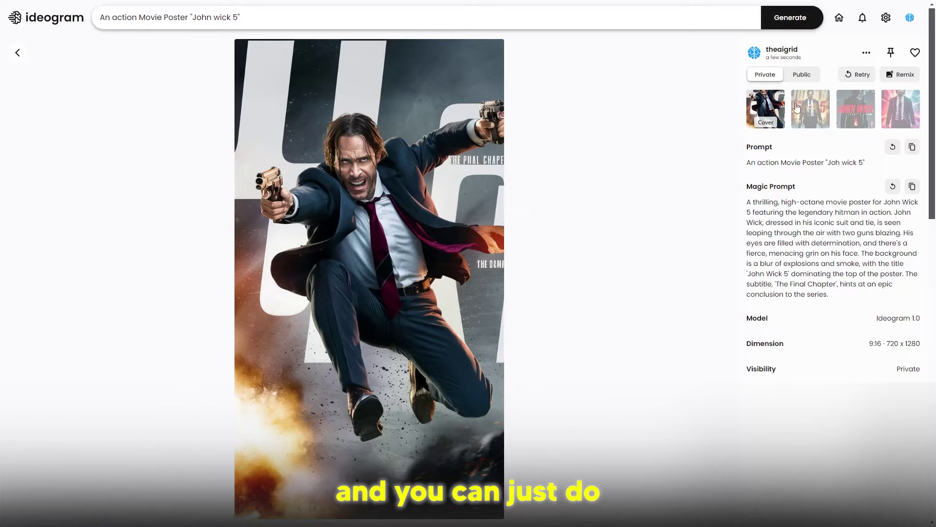
left_click(796, 108)
left_click(853, 112)
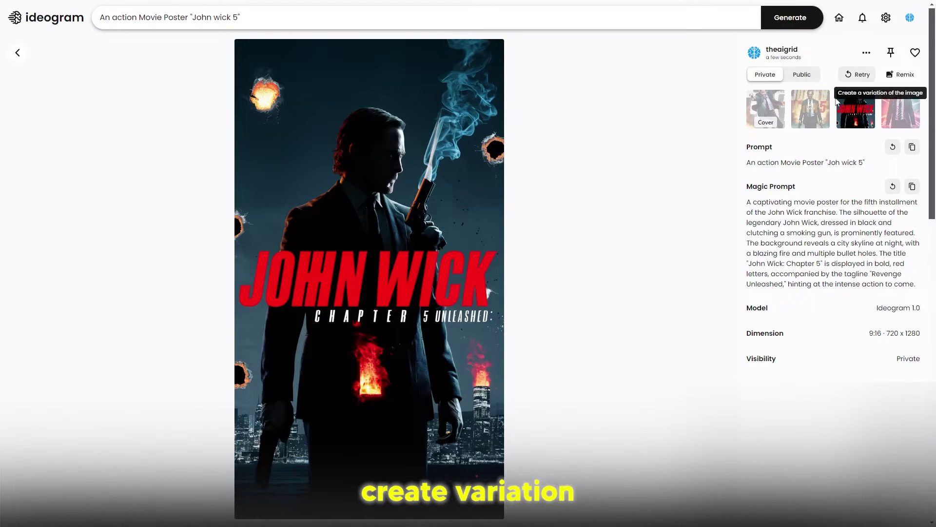
Remix the Chapter 5 Unleashed poster using its magic prompt and image
left_click(900, 75)
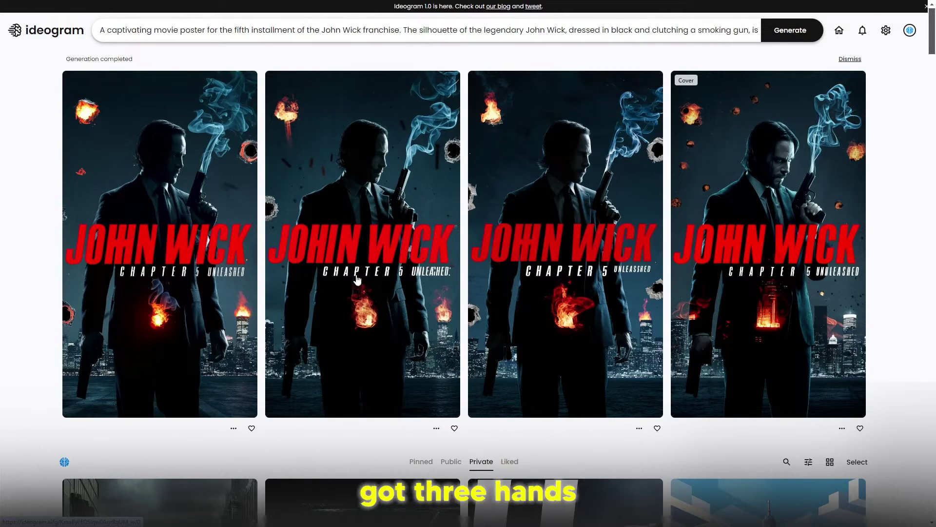
Remix the fourth remixed poster with the image weight lowered two steps below maximum
left_click(780, 224)
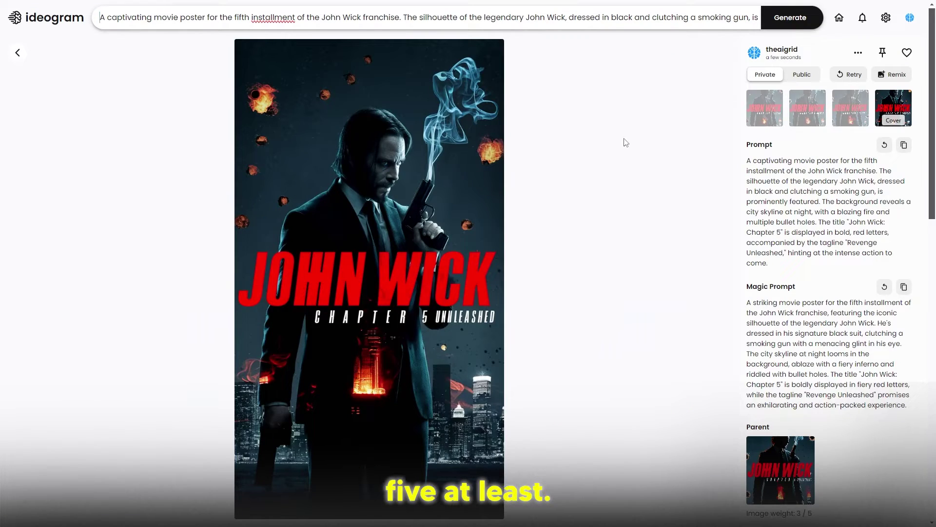
left_click(210, 20)
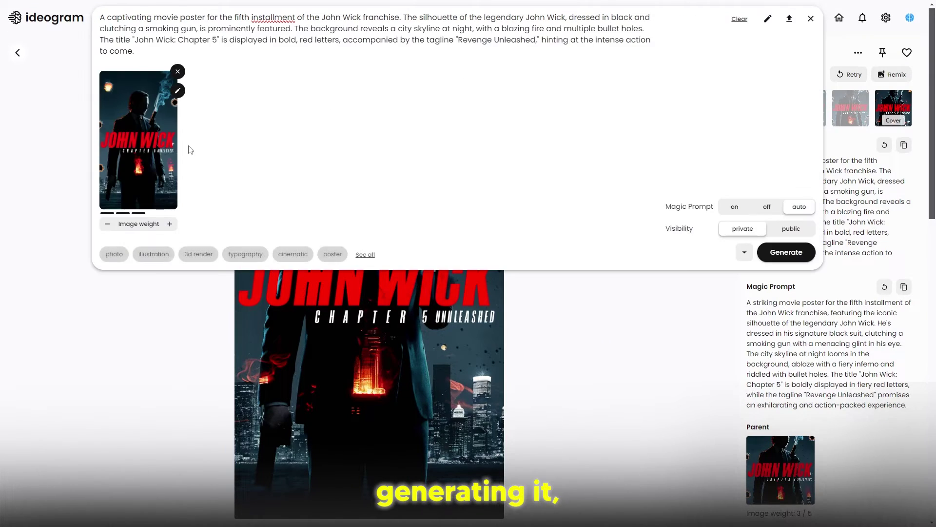
left_click(169, 223)
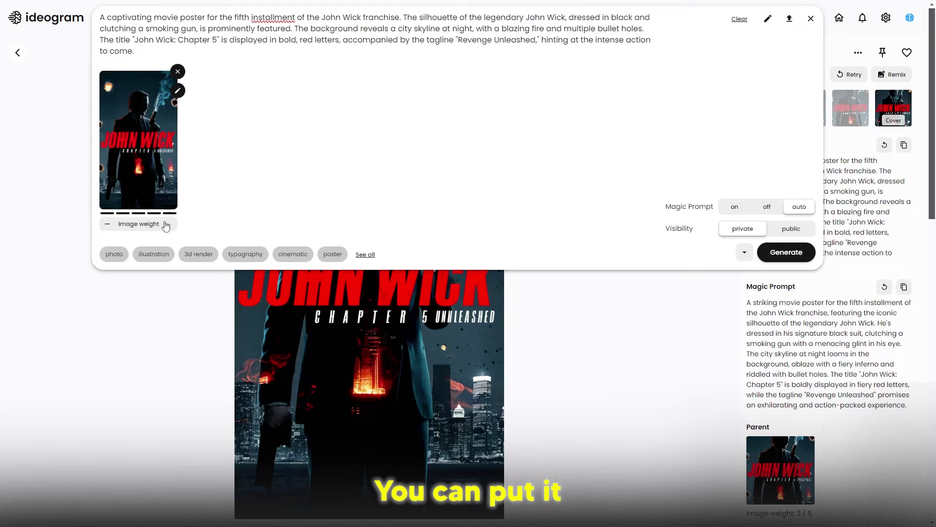
left_click(107, 223)
left_click(108, 223)
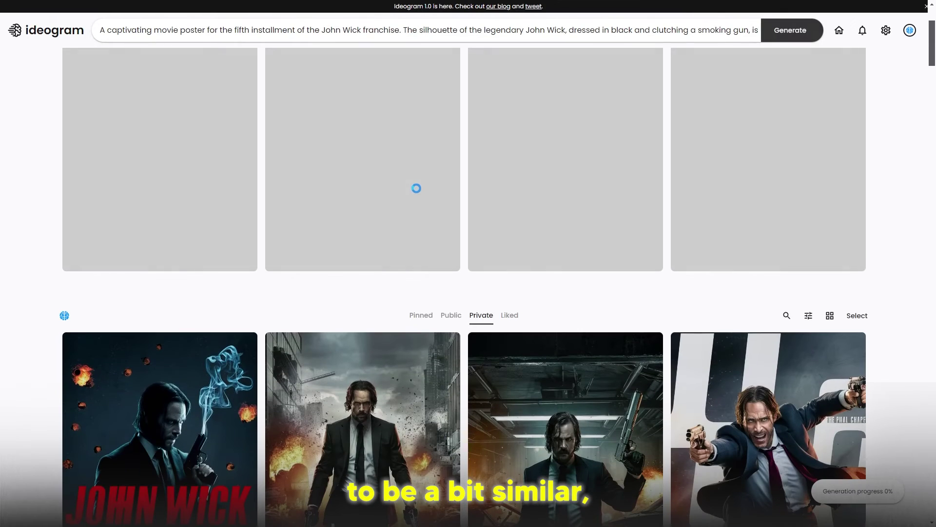
scroll(414, 176, "down", 3)
Inspect the second red-titled John Wick Chapter 5 remix poster up close, then return to the gallery
scroll(409, 157, "up", 3)
scroll(391, 153, "up", 3)
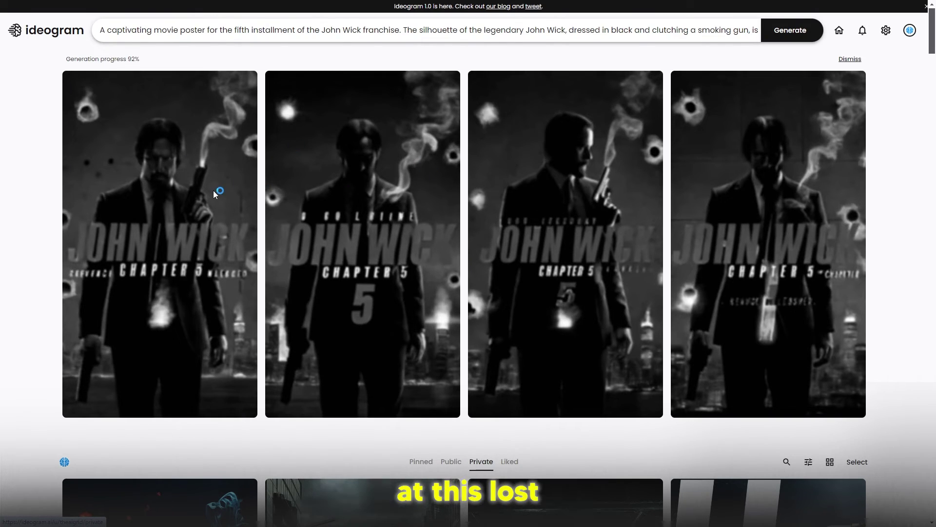
left_click(276, 192)
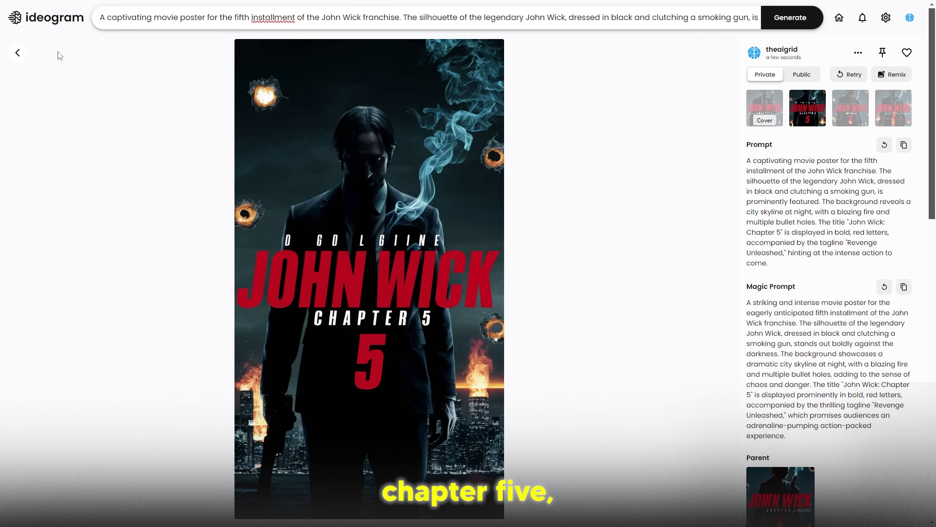
left_click(18, 53)
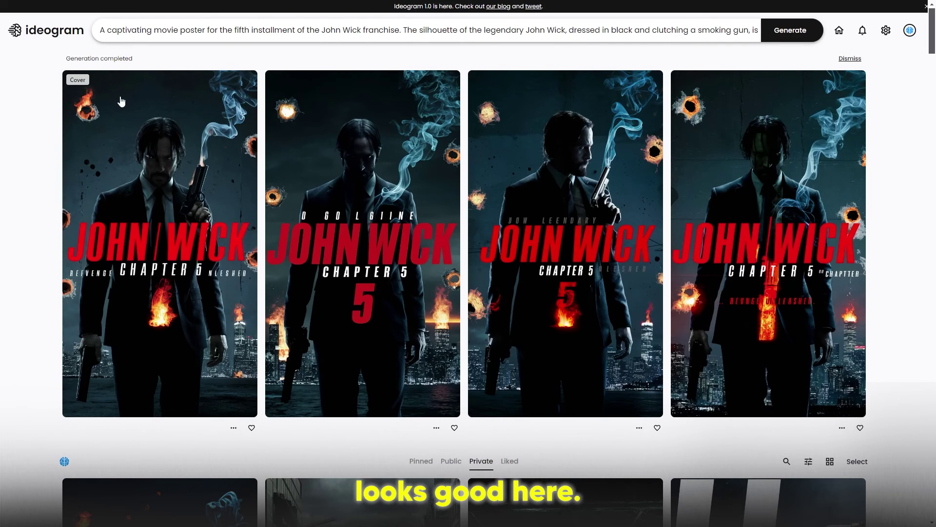